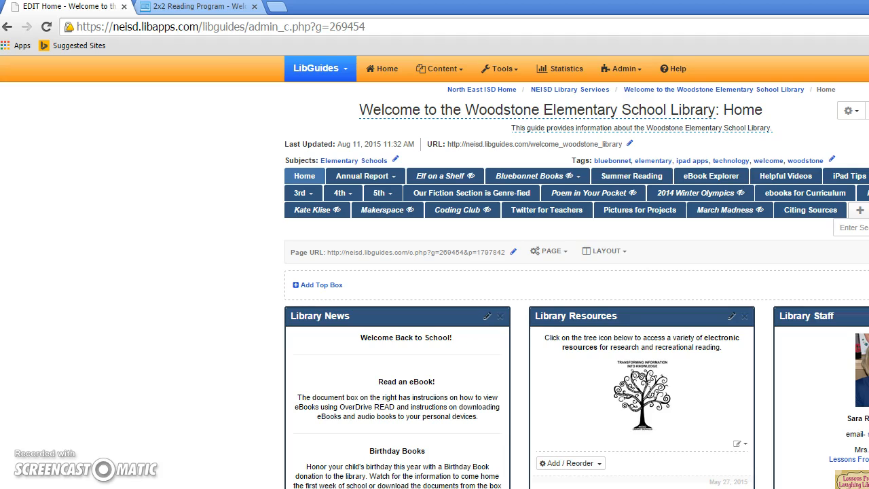
# - Review the layout, boxes and documents on the Huebner Elementary library's 2x2 Reading Program page
pyautogui.click(197, 6)
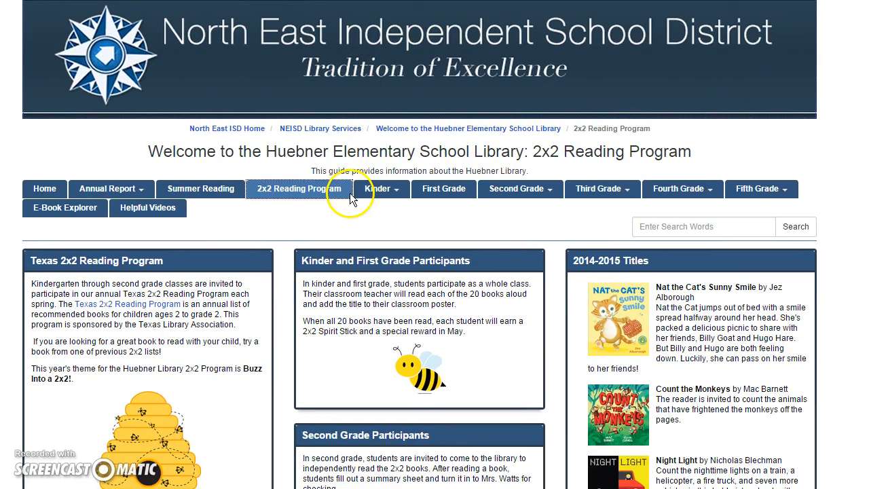
pyautogui.click(329, 194)
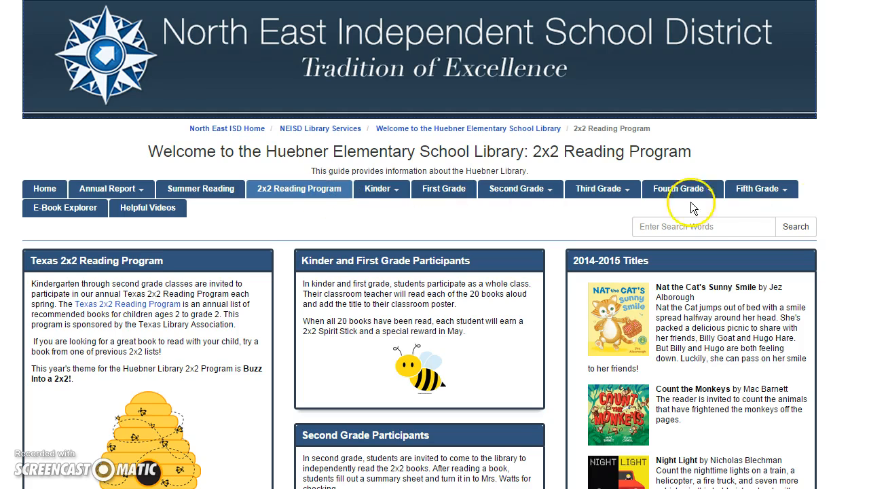
pyautogui.scroll(-5, 419, 245)
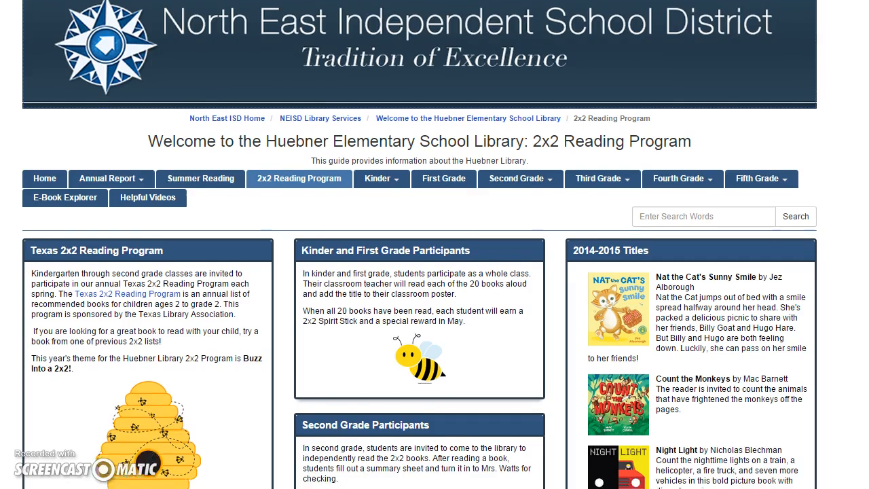
pyautogui.scroll(-1, 419, 245)
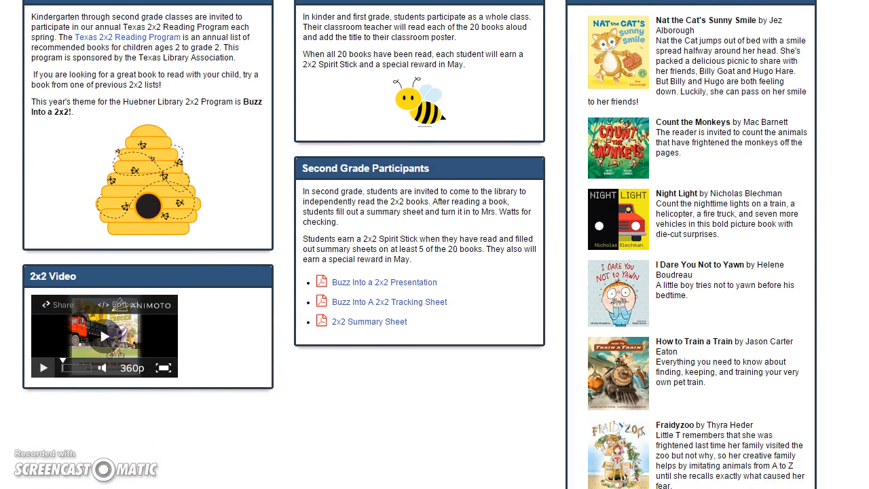
pyautogui.scroll(-1, 420, 244)
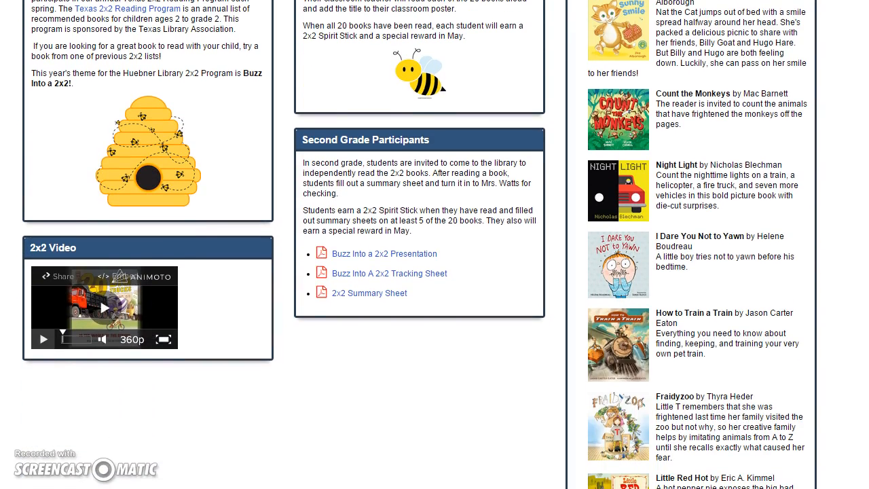
pyautogui.scroll(1, 420, 244)
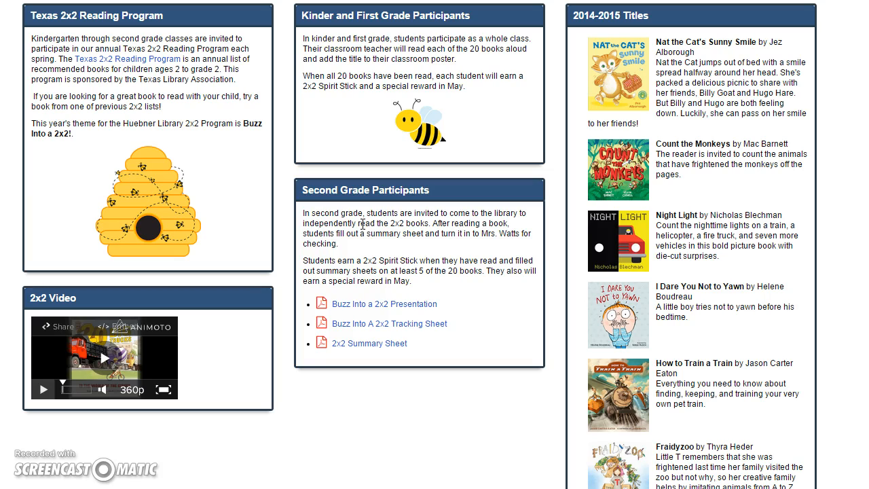
pyautogui.scroll(2, 362, 224)
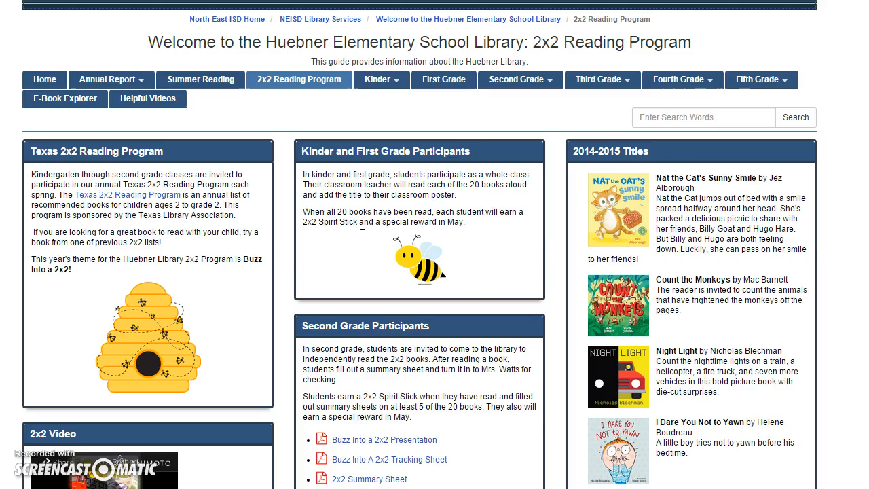
pyautogui.scroll(2, 362, 226)
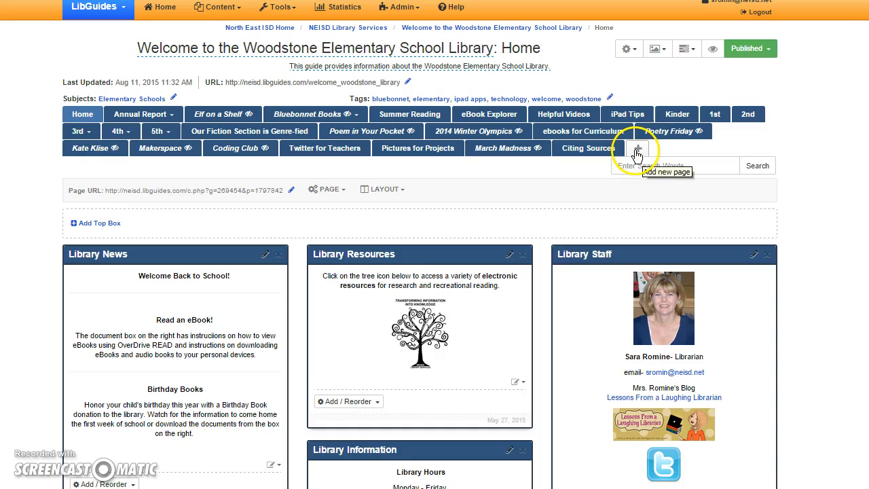
# - Start adding a reused page to the Woodstone guide, choosing 2x2 Reading Program from the Welcome to the Huebner Elementary School Library guide
pyautogui.click(636, 151)
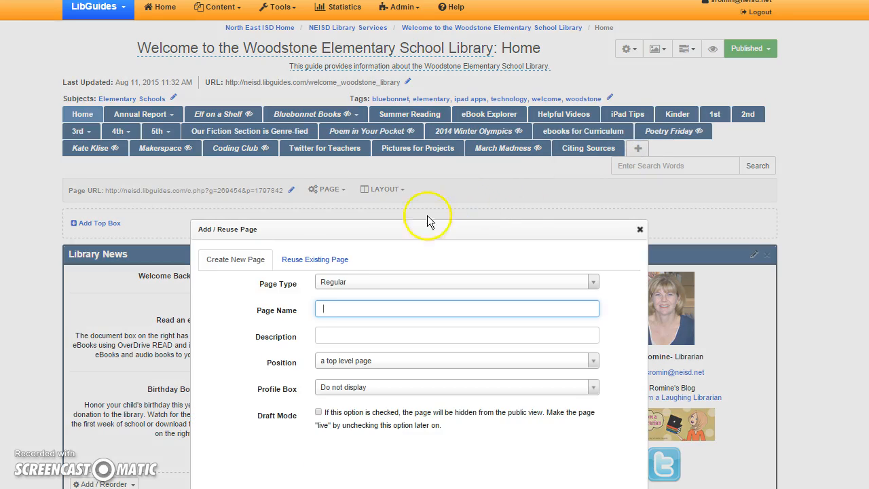
pyautogui.click(326, 259)
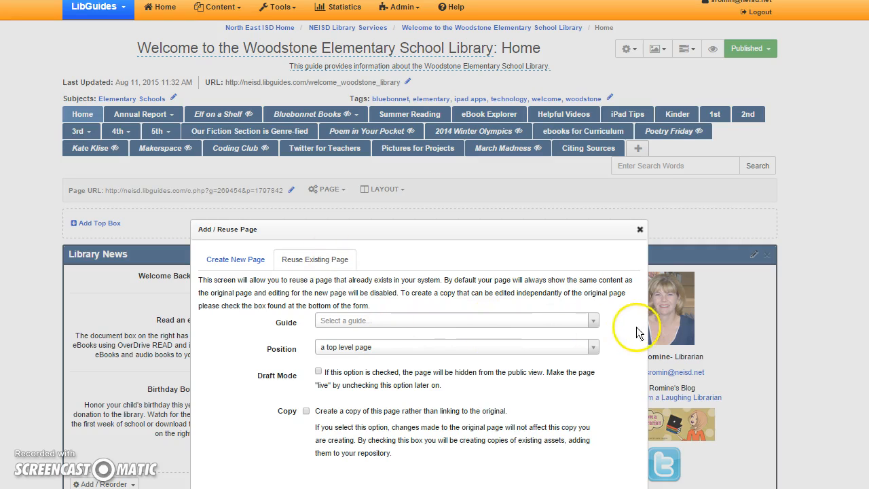
pyautogui.click(593, 327)
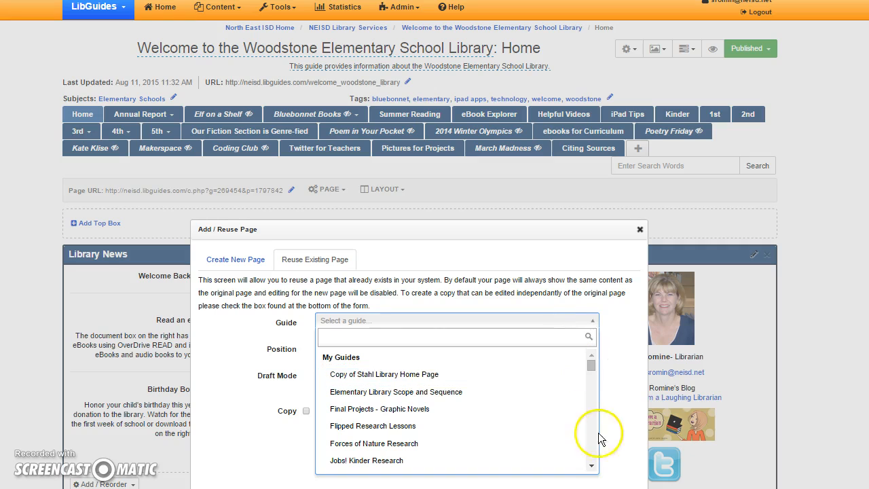
pyautogui.moveTo(592, 366); pyautogui.dragTo(598, 447)
pyautogui.scroll(3, 509, 418)
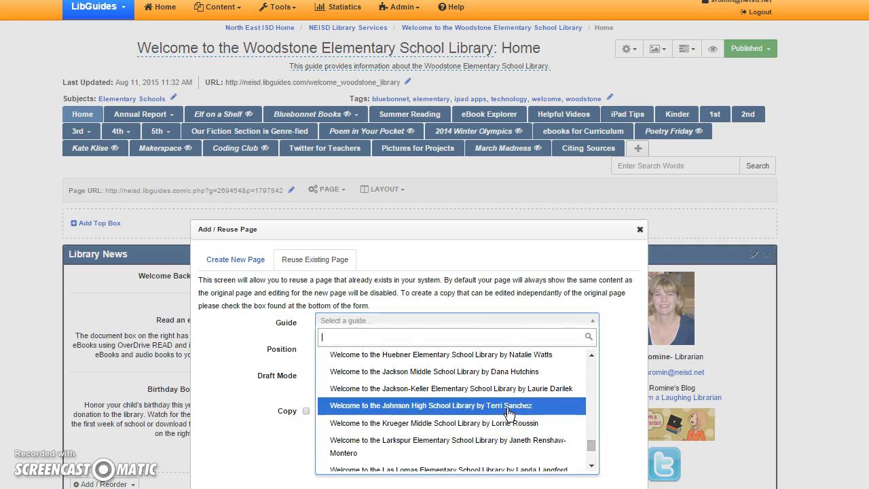
pyautogui.click(479, 356)
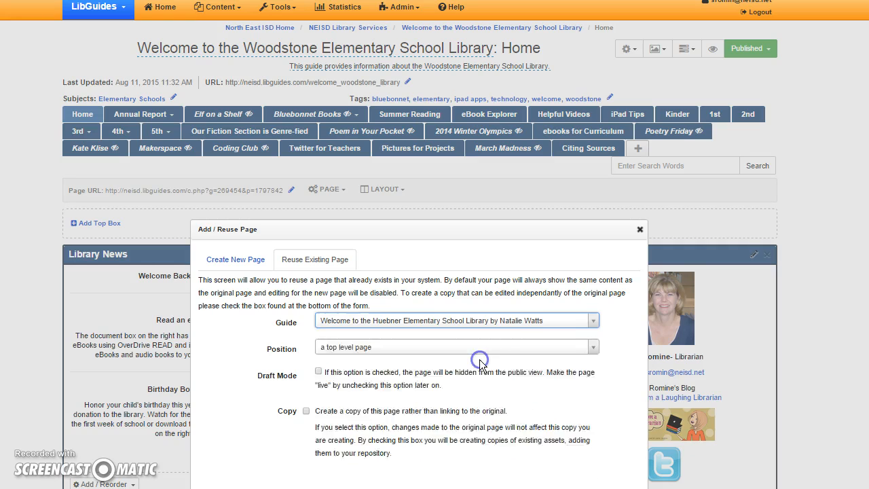
pyautogui.click(583, 348)
pyautogui.moveTo(581, 400); pyautogui.dragTo(587, 483)
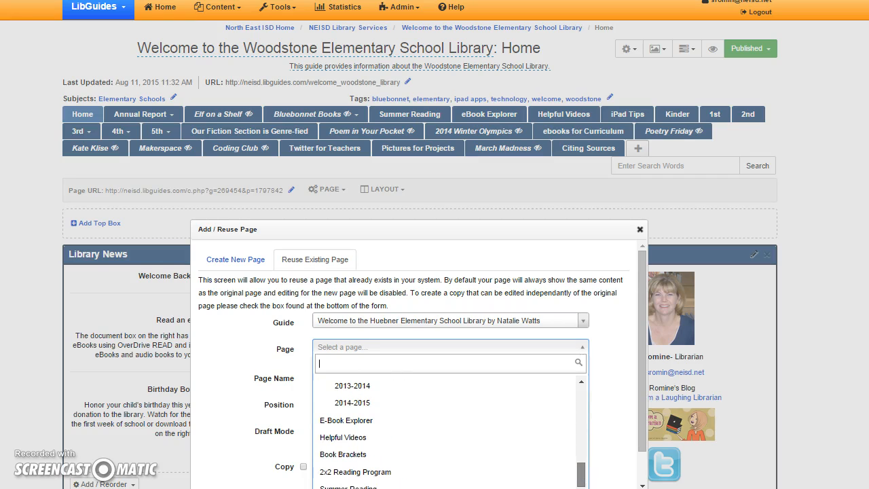
pyautogui.click(406, 472)
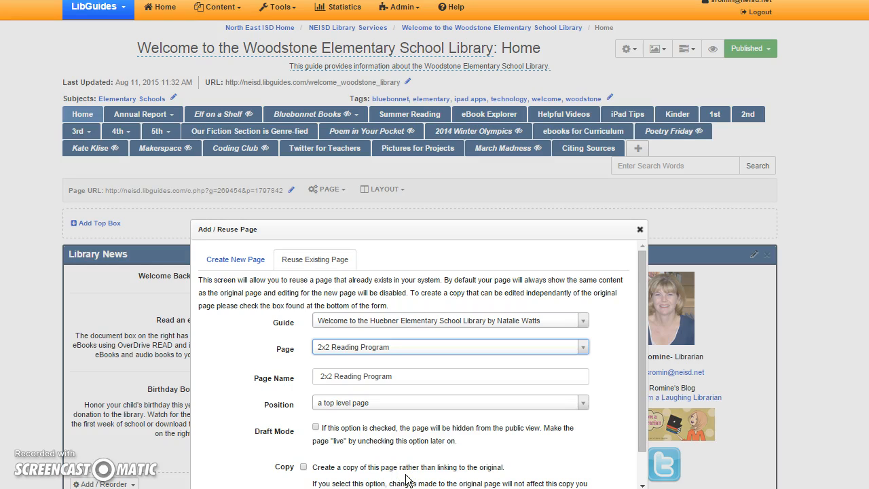
# - Change the reused page's name to "2x2 Readers"
pyautogui.click(397, 376)
pyautogui.press('BackSpace')
pyautogui.press('BackSpace')
pyautogui.press('BackSpace')
pyautogui.press('BackSpace')
pyautogui.press('BackSpace')
pyautogui.press('BackSpace')
pyautogui.press('BackSpace')
pyautogui.press('BackSpace')
pyautogui.press('BackSpace')
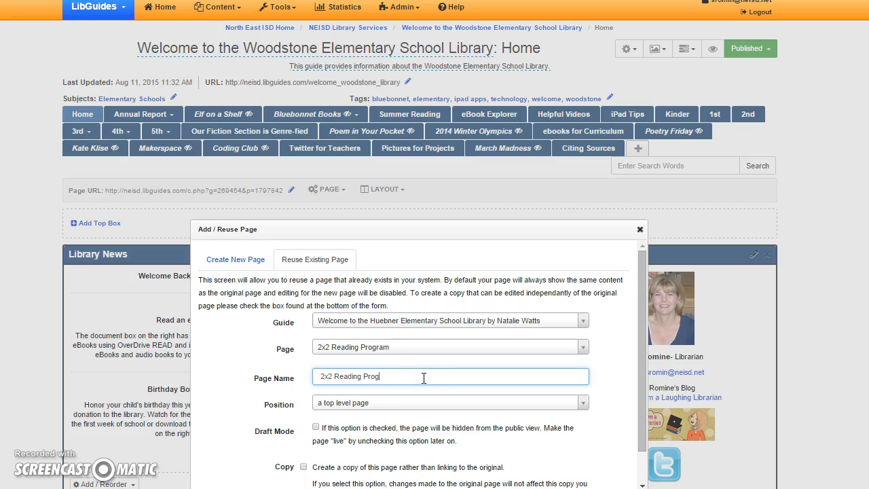
pyautogui.press('BackSpace')
pyautogui.press('BackSpace')
pyautogui.write('ers')
# - Enable draft mode and the option to copy the page rather than link to the original, and save the page
pyautogui.moveTo(646, 387); pyautogui.dragTo(645, 446)
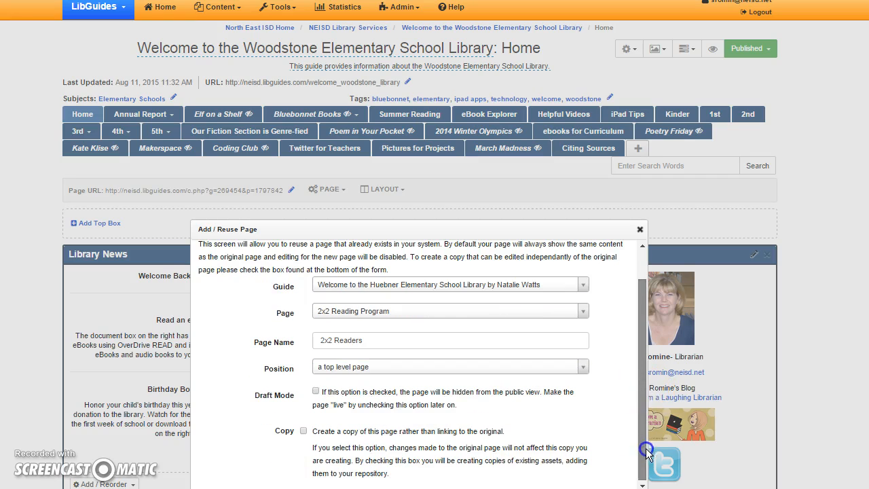
pyautogui.click(316, 391)
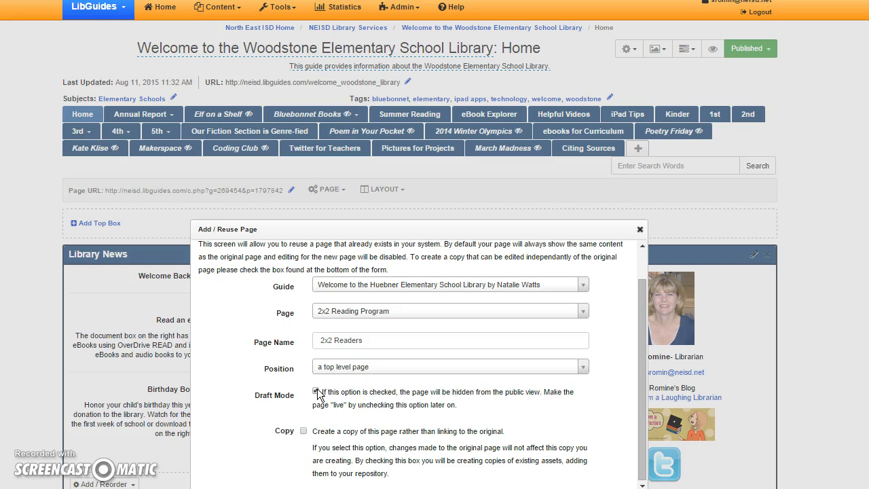
pyautogui.click(303, 431)
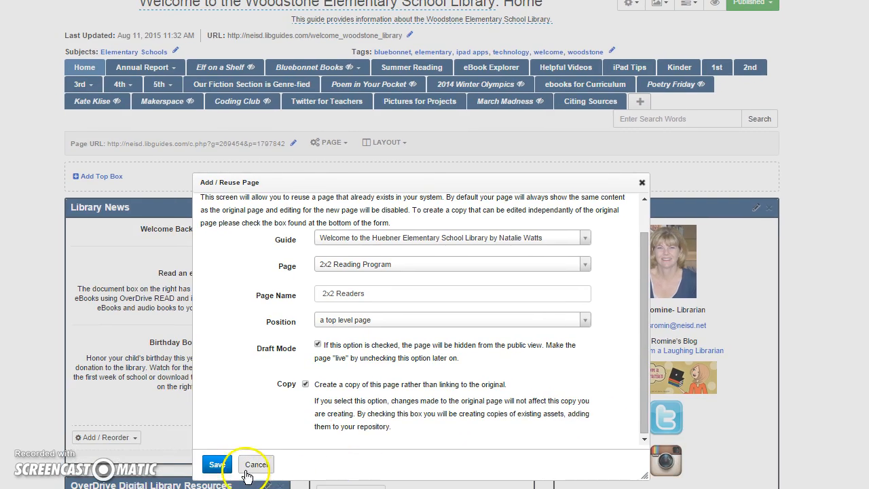
pyautogui.click(219, 465)
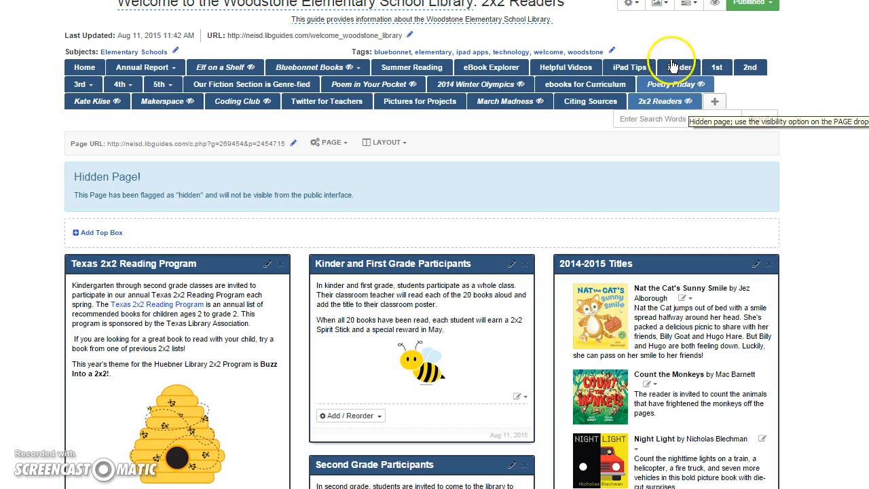
pyautogui.scroll(-3, 434, 272)
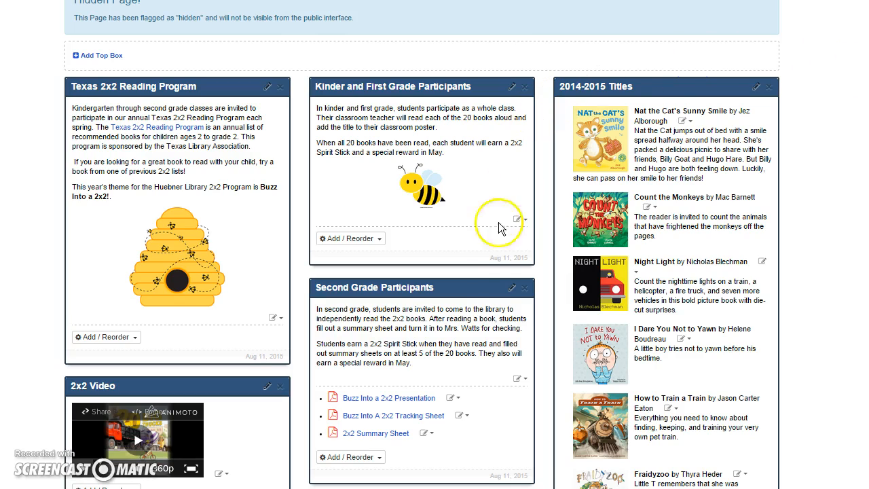
pyautogui.click(524, 288)
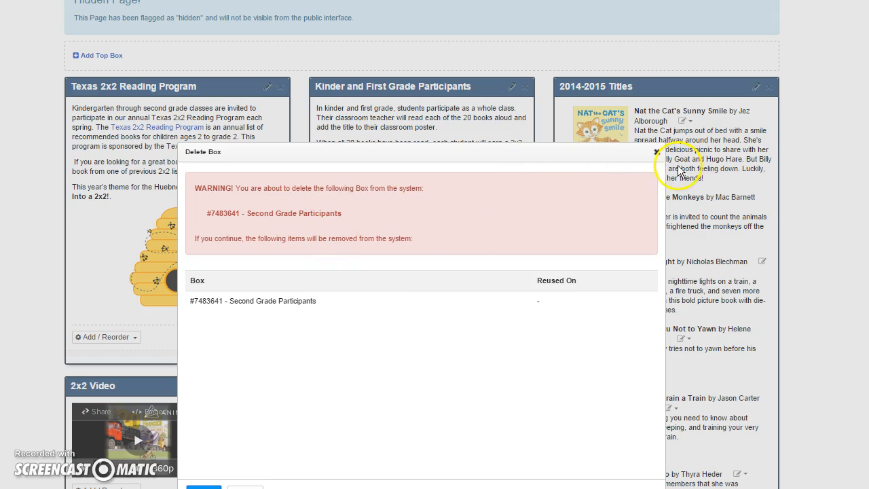
pyautogui.click(657, 152)
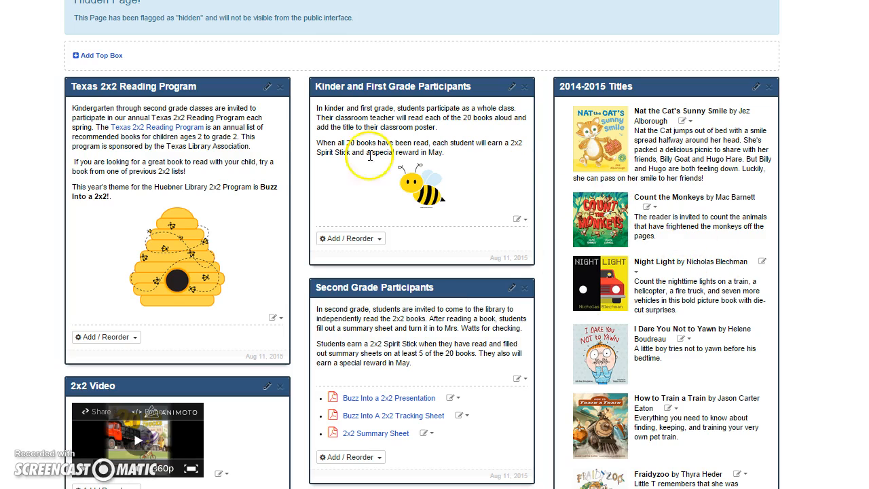
# - Delete the Second Grade Participants box from the 2x2 Readers page
pyautogui.click(524, 289)
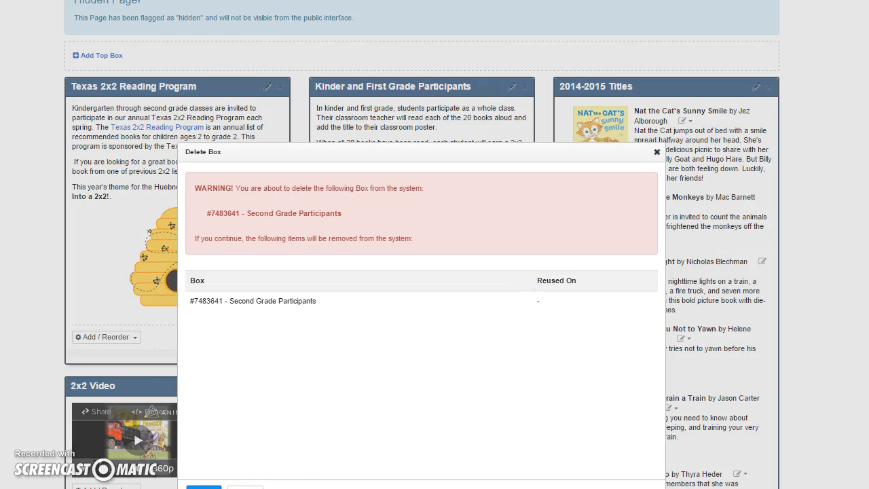
pyautogui.scroll(-2, 211, 448)
pyautogui.click(205, 454)
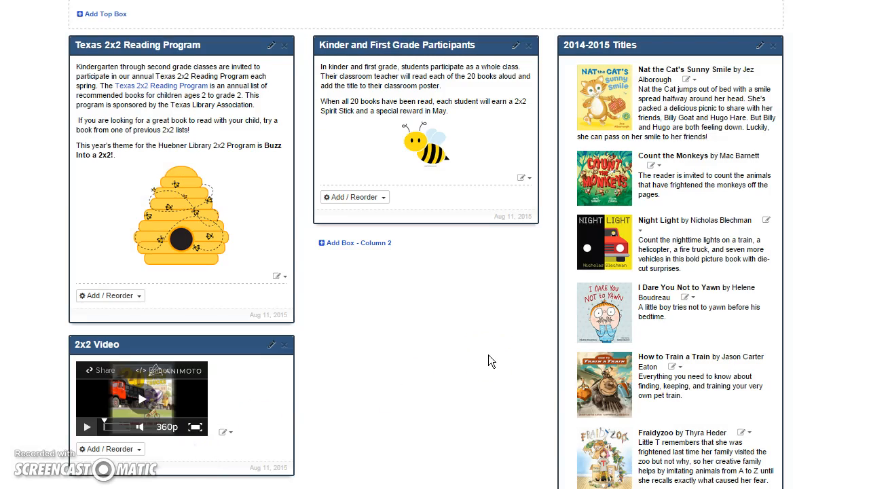
# - View the Kinder and First Grade Participants text in the rich text editor and close it without saving
pyautogui.scroll(2, 488, 354)
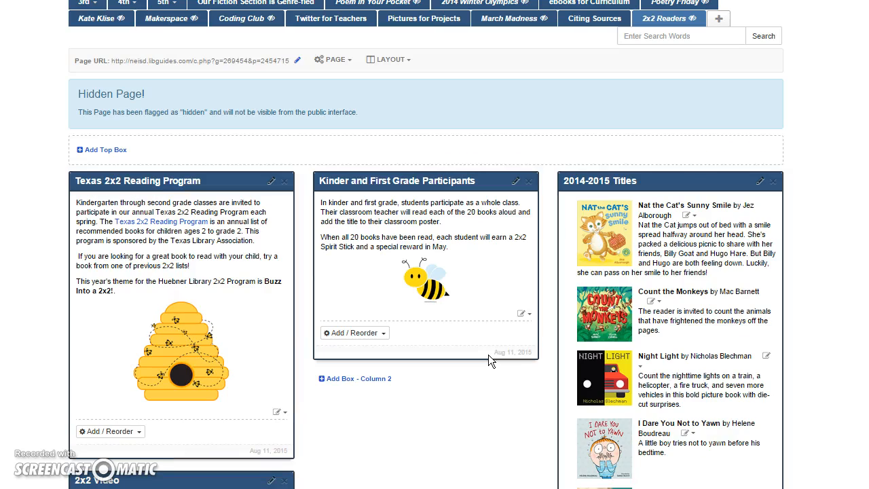
pyautogui.click(521, 316)
pyautogui.click(547, 331)
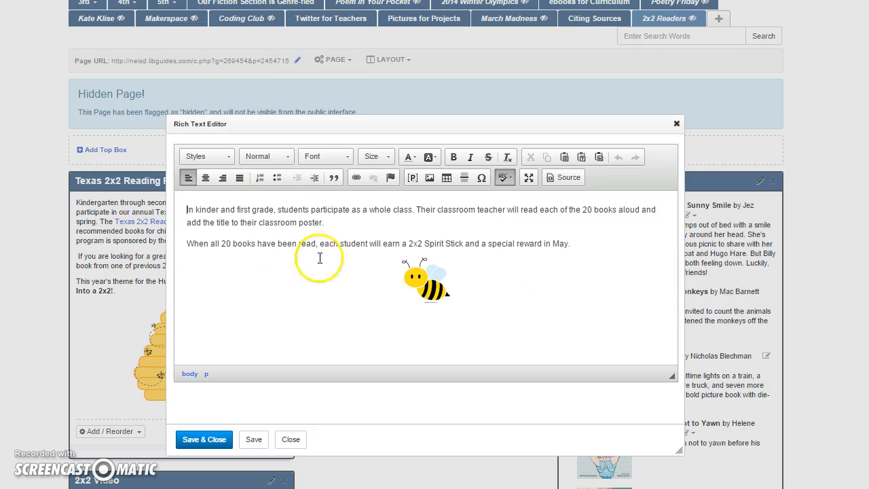
pyautogui.click(292, 439)
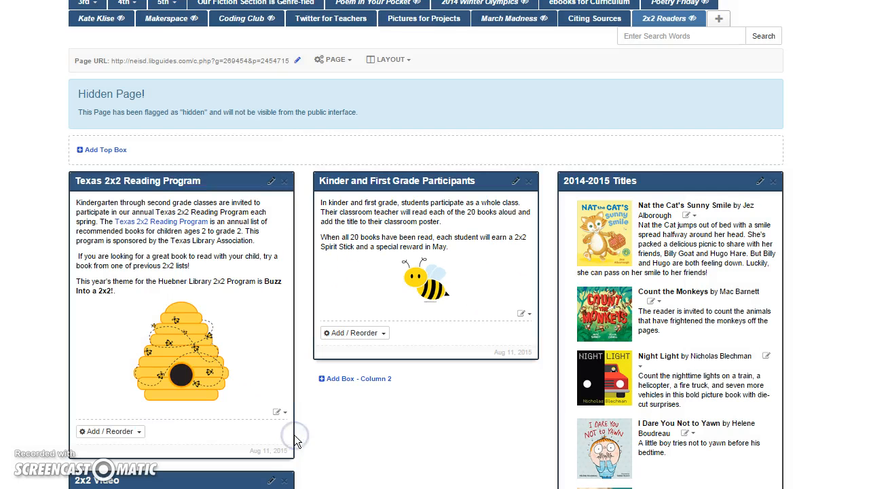
# - Add a new standard box named "Second Graders" at the bottom of column 2
pyautogui.scroll(-2, 304, 410)
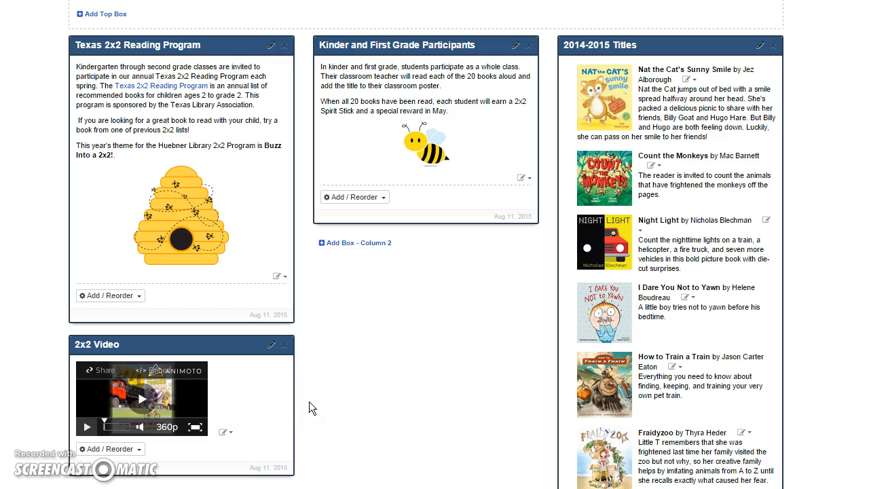
pyautogui.click(351, 244)
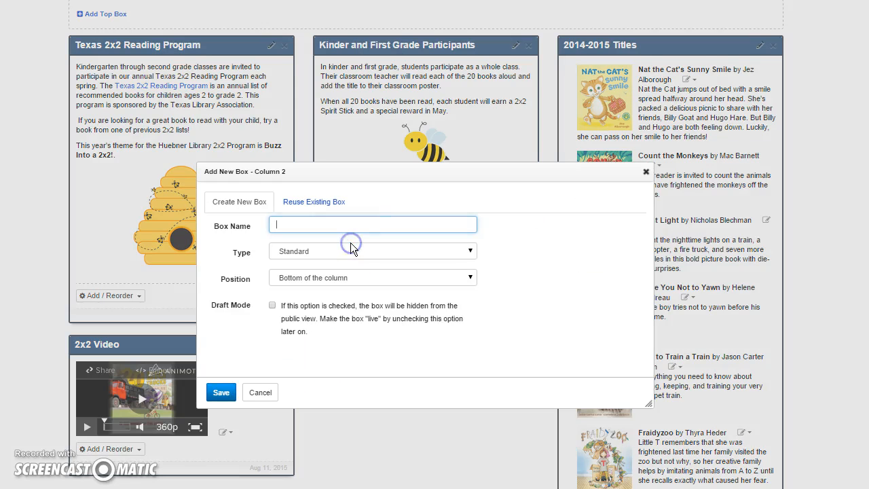
pyautogui.write('Second Graders')
pyautogui.click(217, 393)
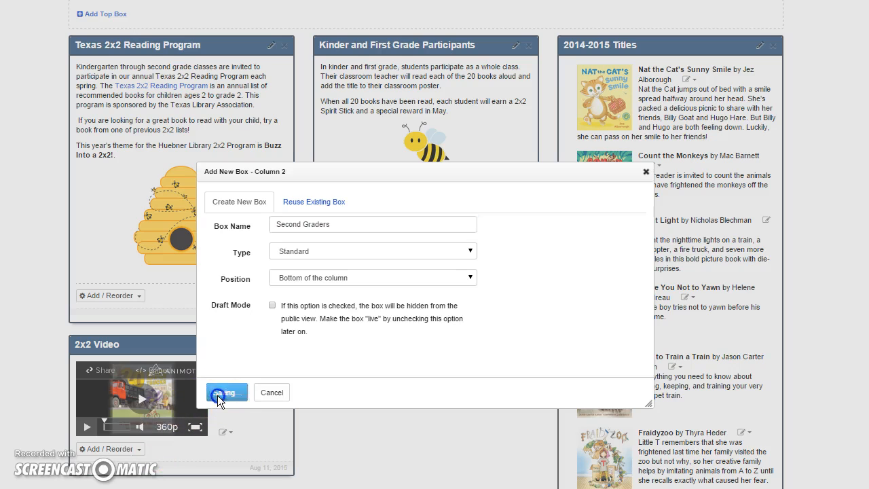
pyautogui.scroll(2, 403, 401)
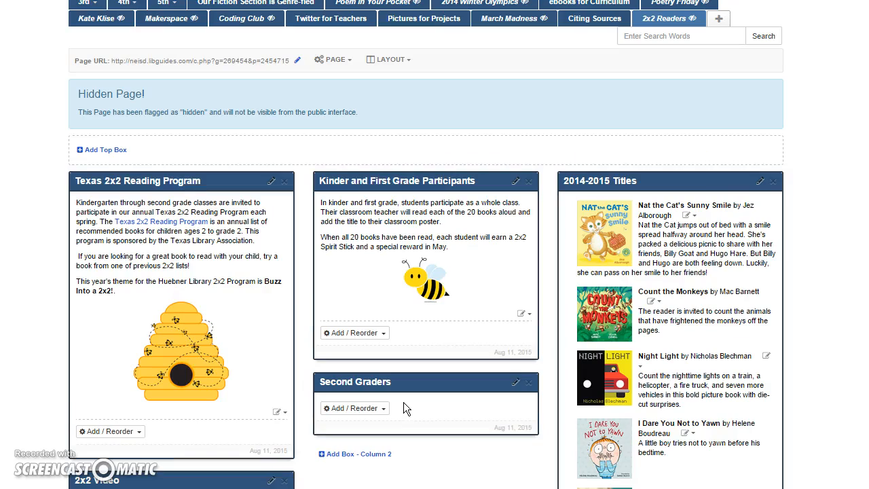
pyautogui.scroll(-1, 403, 408)
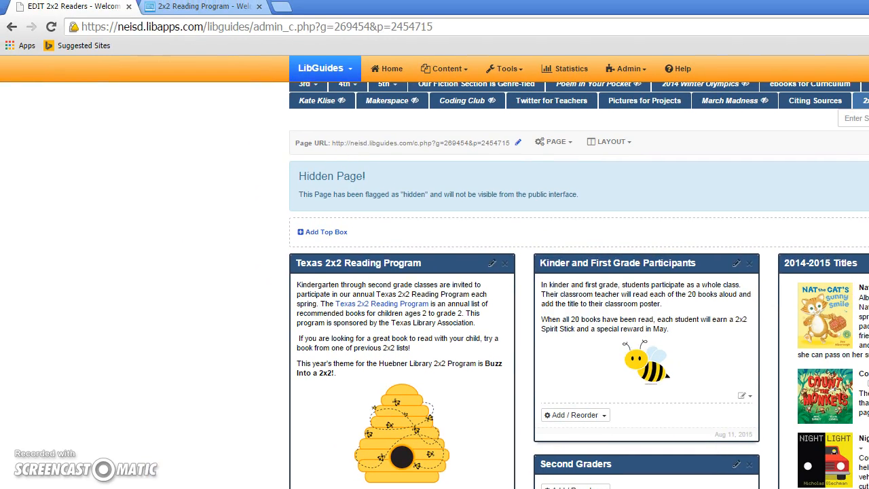
# - Return to the Huebner library's 2x2 page and go to the NEISD Library Services home page from it
pyautogui.click(182, 7)
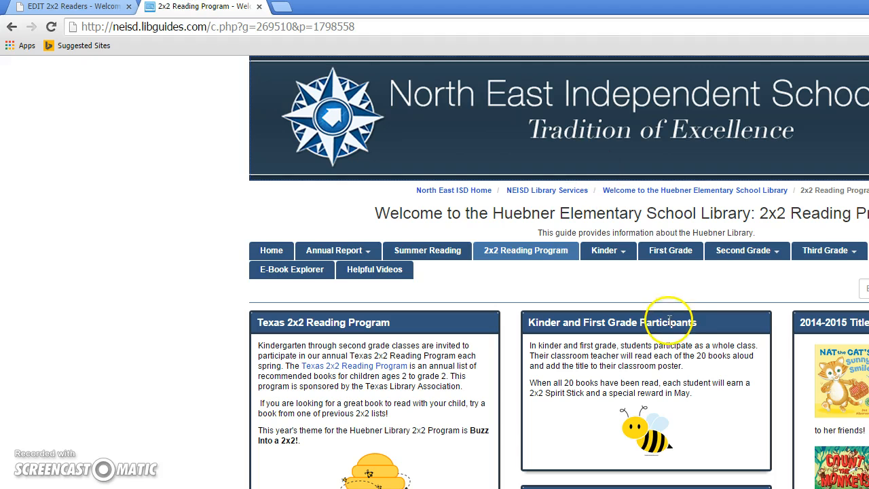
pyautogui.click(533, 192)
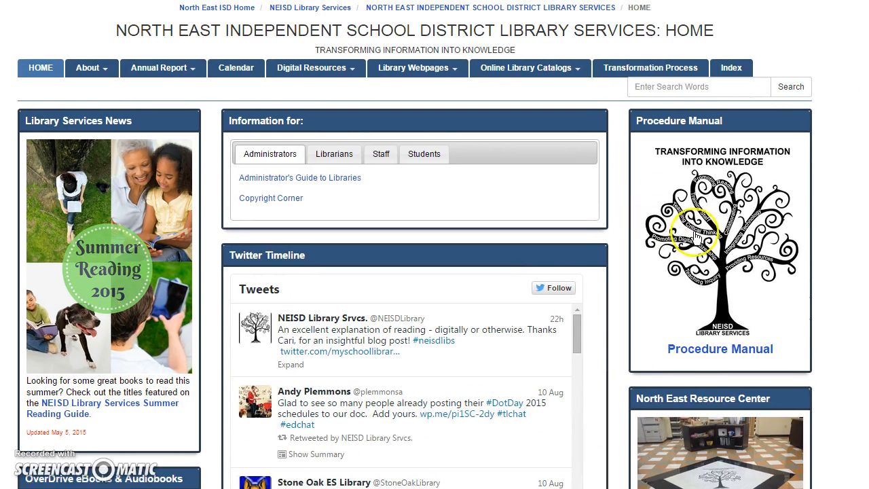
# - From the Procedure Manual's LibGuides training guide, open the NEISD LibGuides Requirements page and examine its samples of crediting sources
pyautogui.click(719, 234)
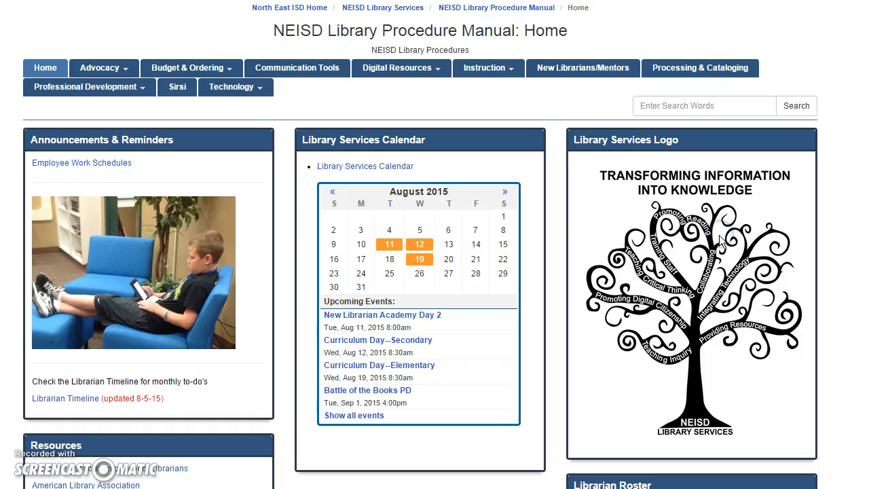
pyautogui.click(421, 71)
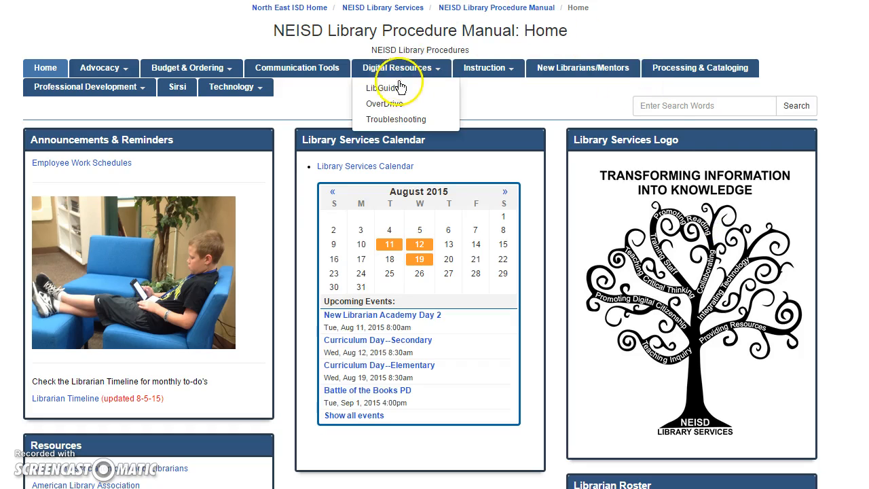
pyautogui.click(392, 89)
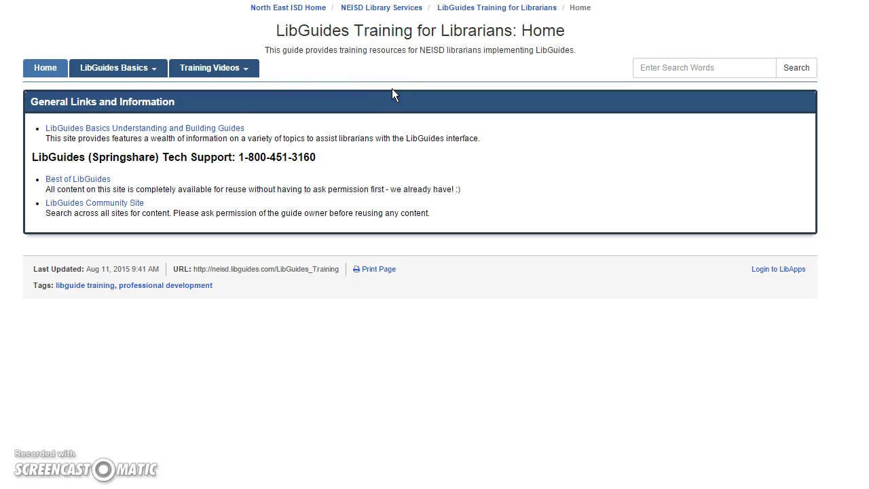
pyautogui.click(111, 68)
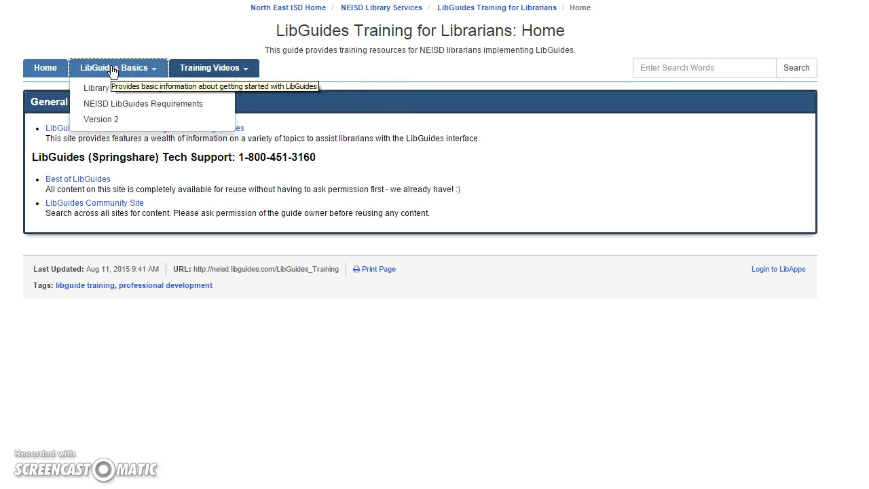
pyautogui.click(141, 105)
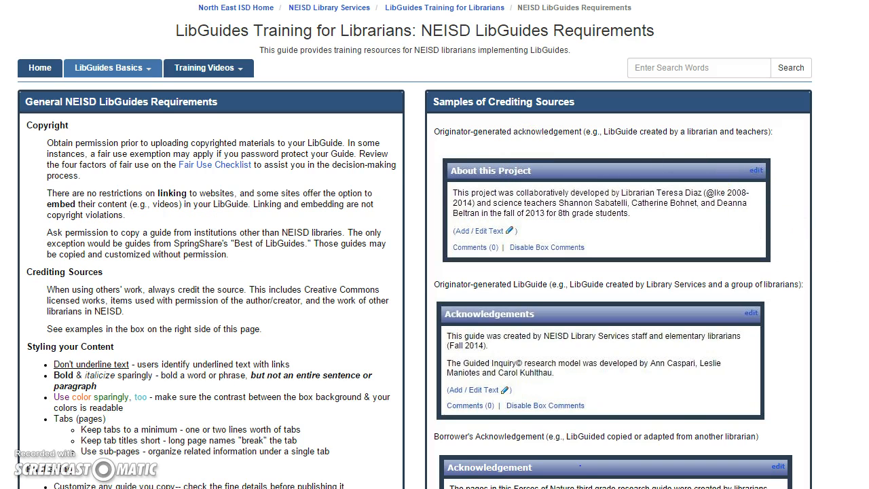
pyautogui.scroll(-1, 434, 272)
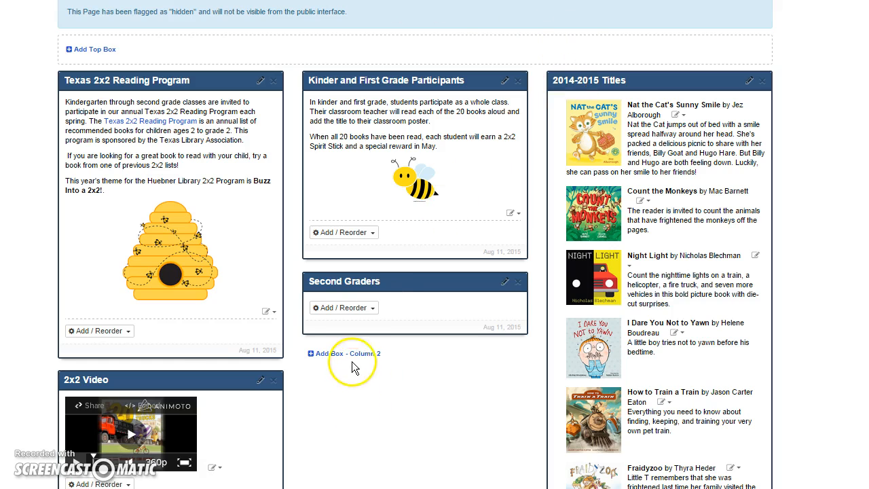
# - Add a new standard box named "Acknowledgemts" at the bottom of column 2 on the 2x2 Readers page
pyautogui.click(351, 353)
pyautogui.write('Acknowl')
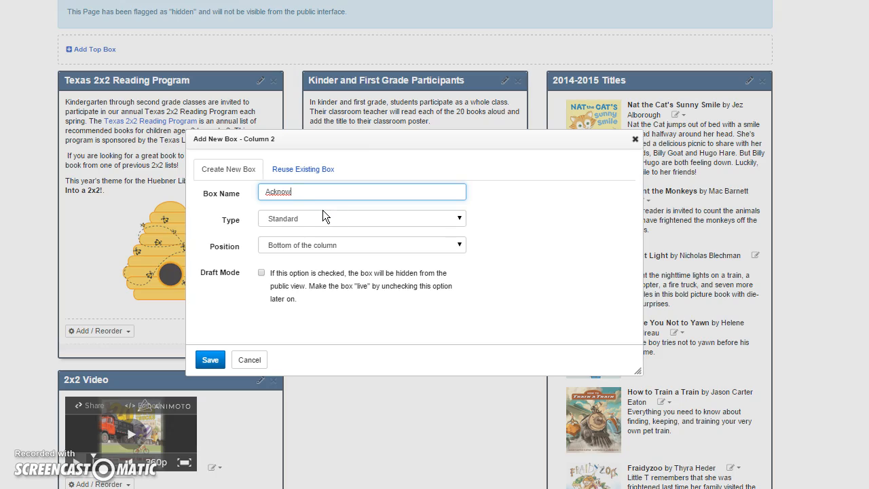
pyautogui.write('l')
pyautogui.click(355, 214)
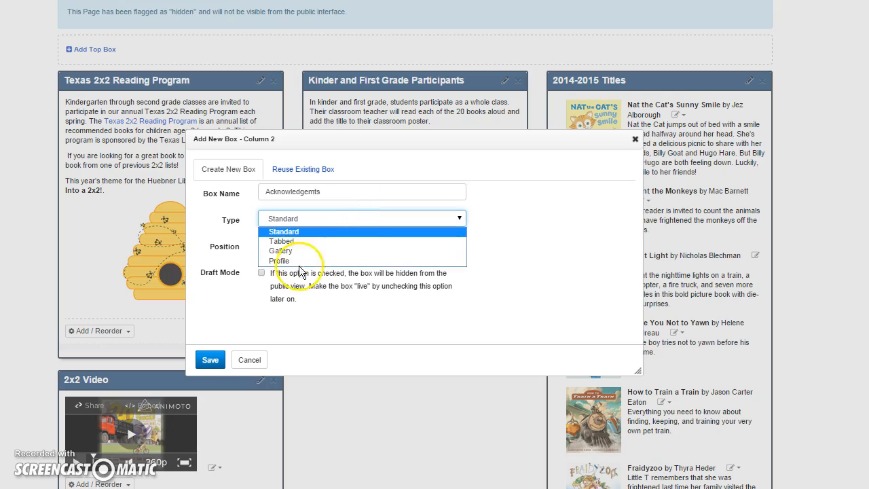
pyautogui.click(284, 231)
pyautogui.click(211, 359)
# - Add rich text to the Acknowledgemts box stating that the page's content was borrowed from the named librarian "with her permission." and save it
pyautogui.click(359, 383)
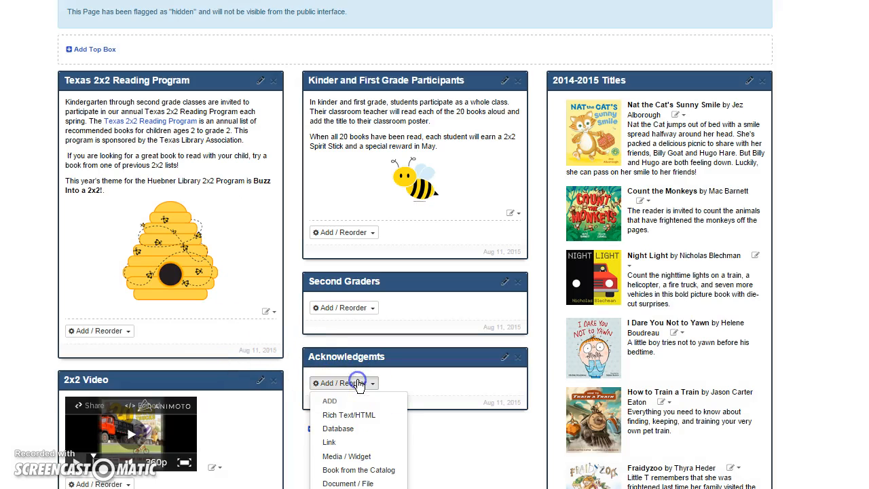
pyautogui.click(353, 414)
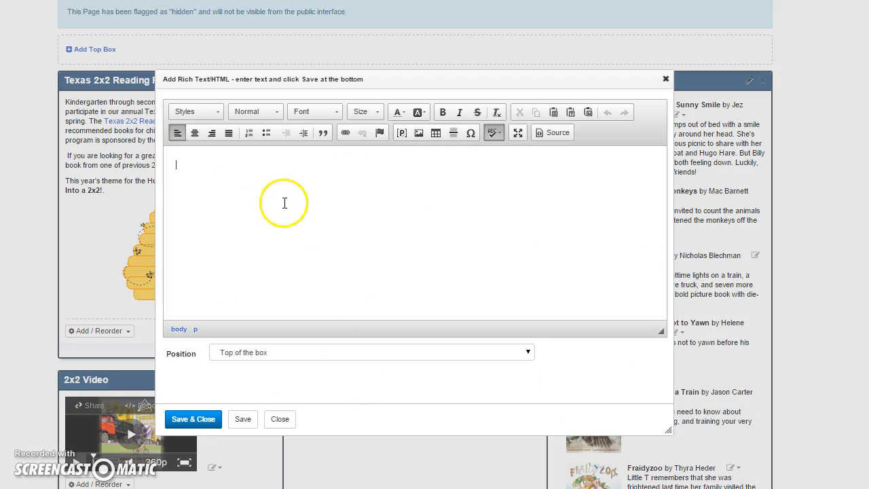
pyautogui.click(283, 199)
pyautogui.write('The content')
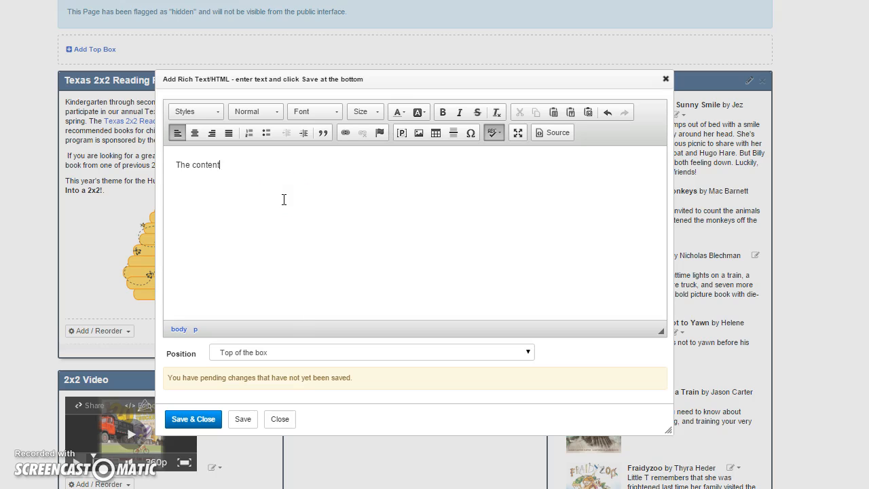
pyautogui.write(' from this page was borrowed')
pyautogui.press('BackSpace')
pyautogui.write('d from ')
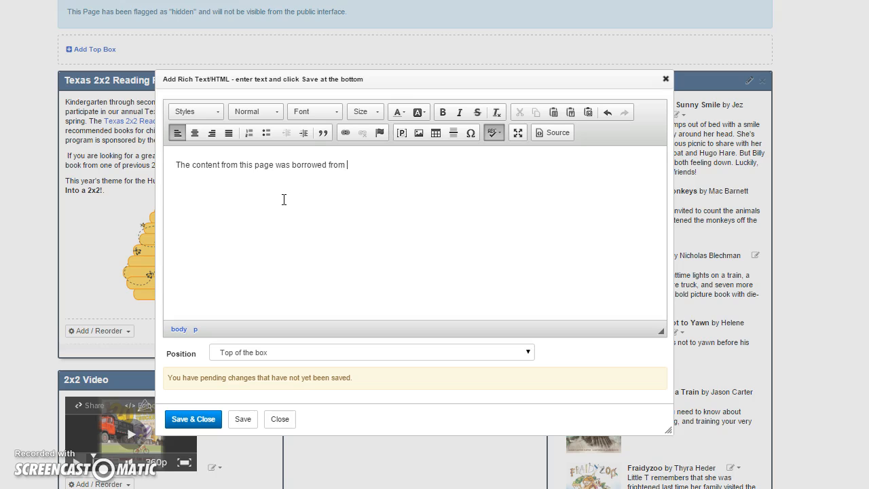
pyautogui.write('Natalie WA')
pyautogui.press('BackSpace')
pyautogui.write('atts with her ')
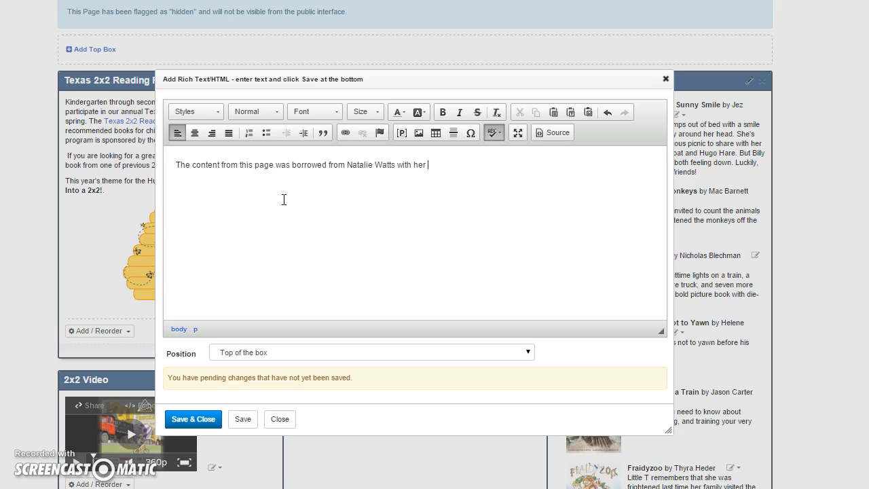
pyautogui.write('permission.')
pyautogui.click(197, 421)
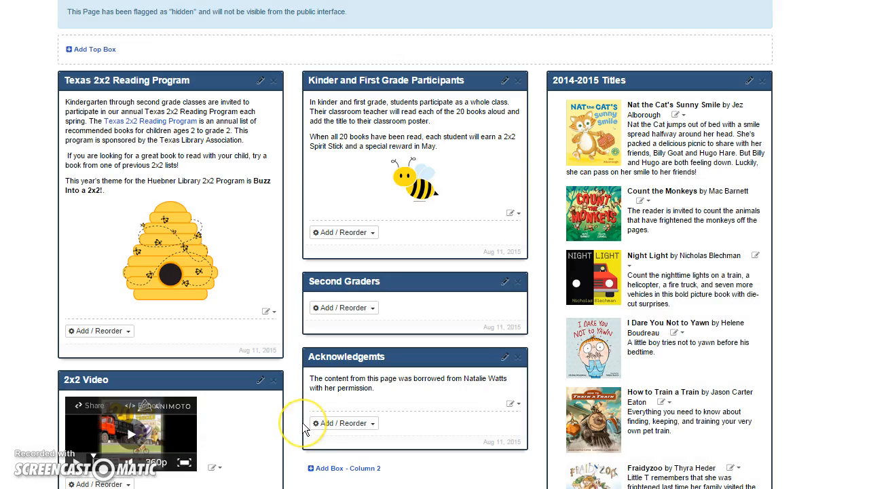